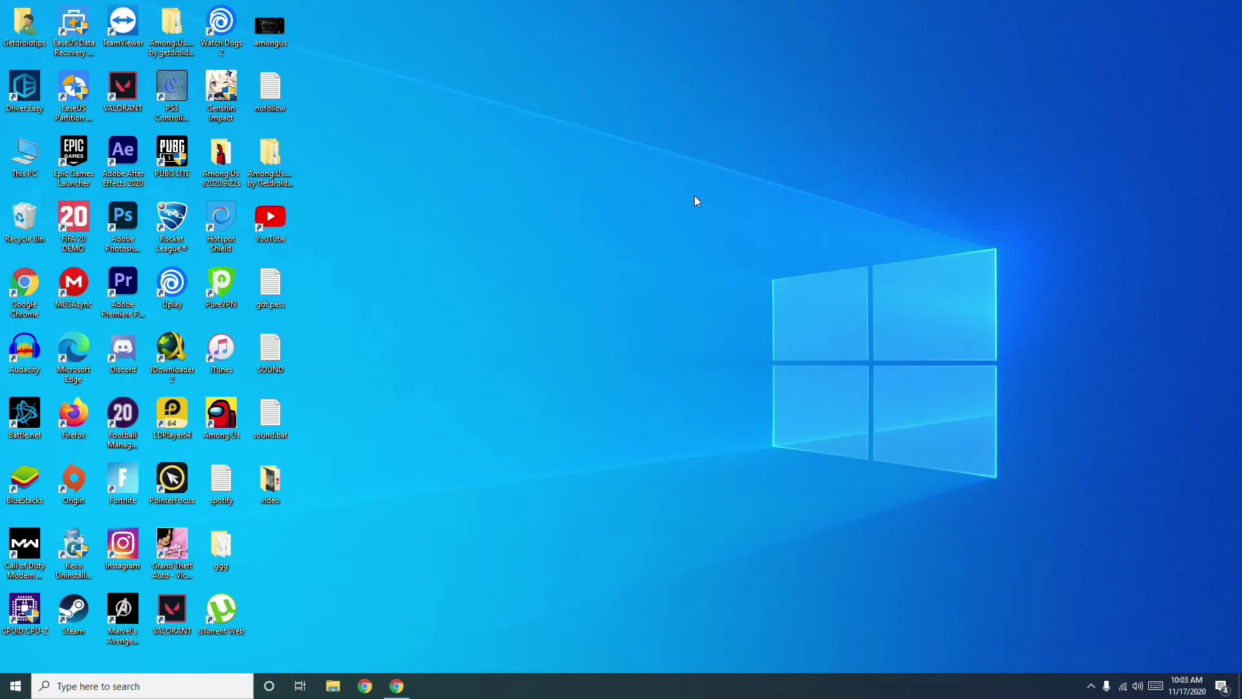
Launch regedit from the Run dialog and approve the User Account Control prompt
key("super+r")
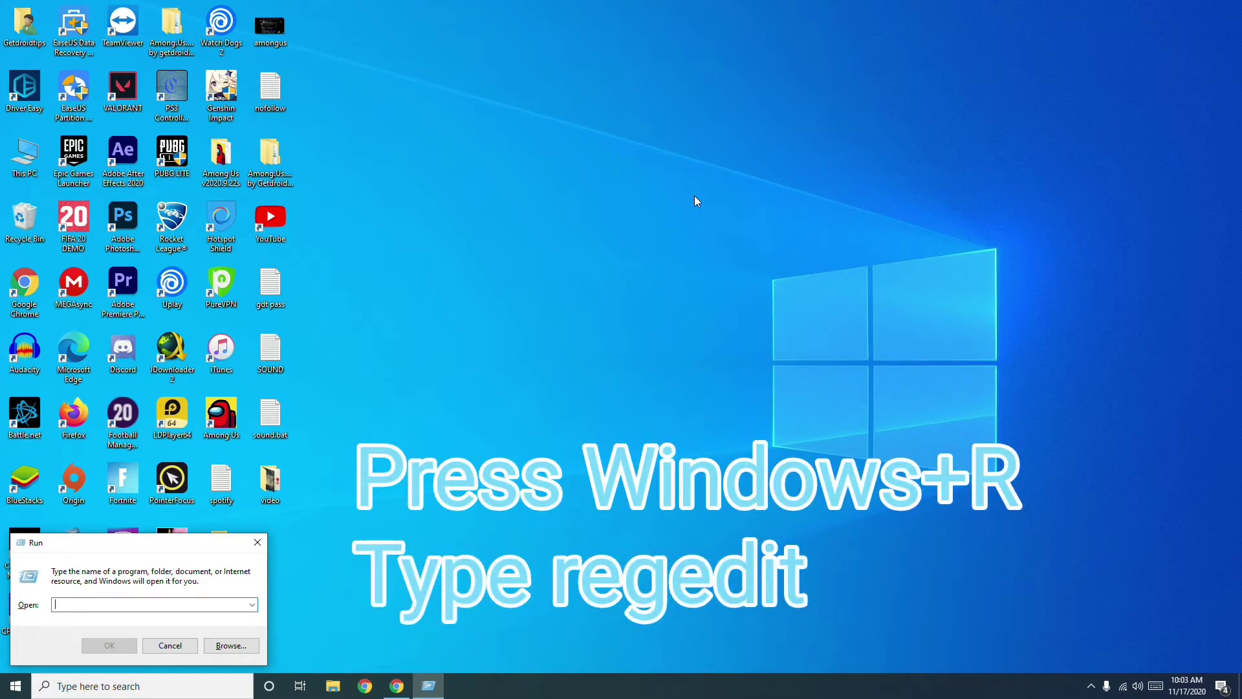
type("reg")
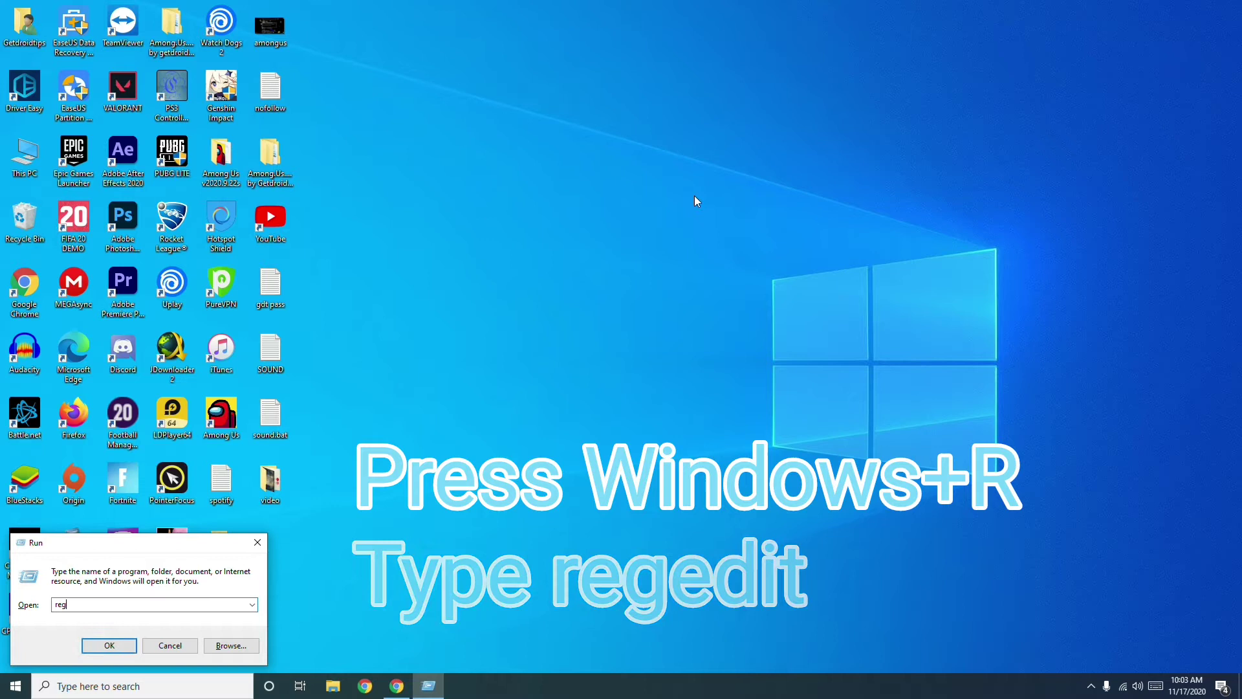
type("edit")
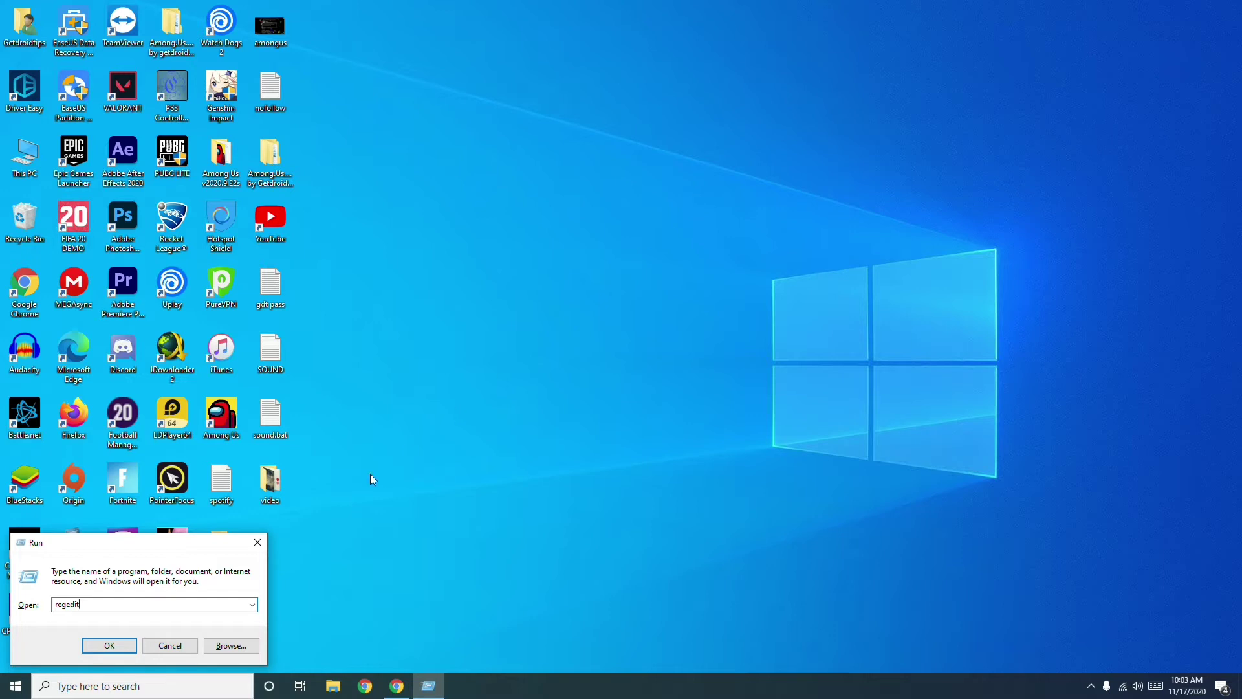
left_click(110, 646)
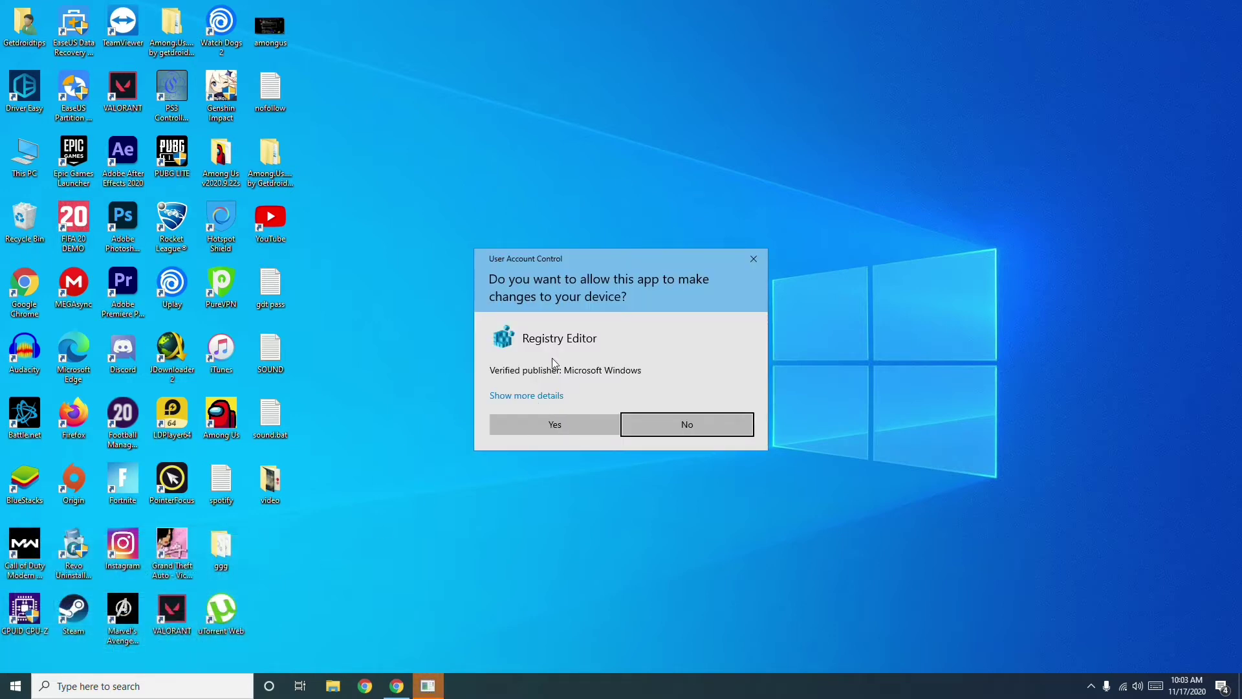
left_click(547, 422)
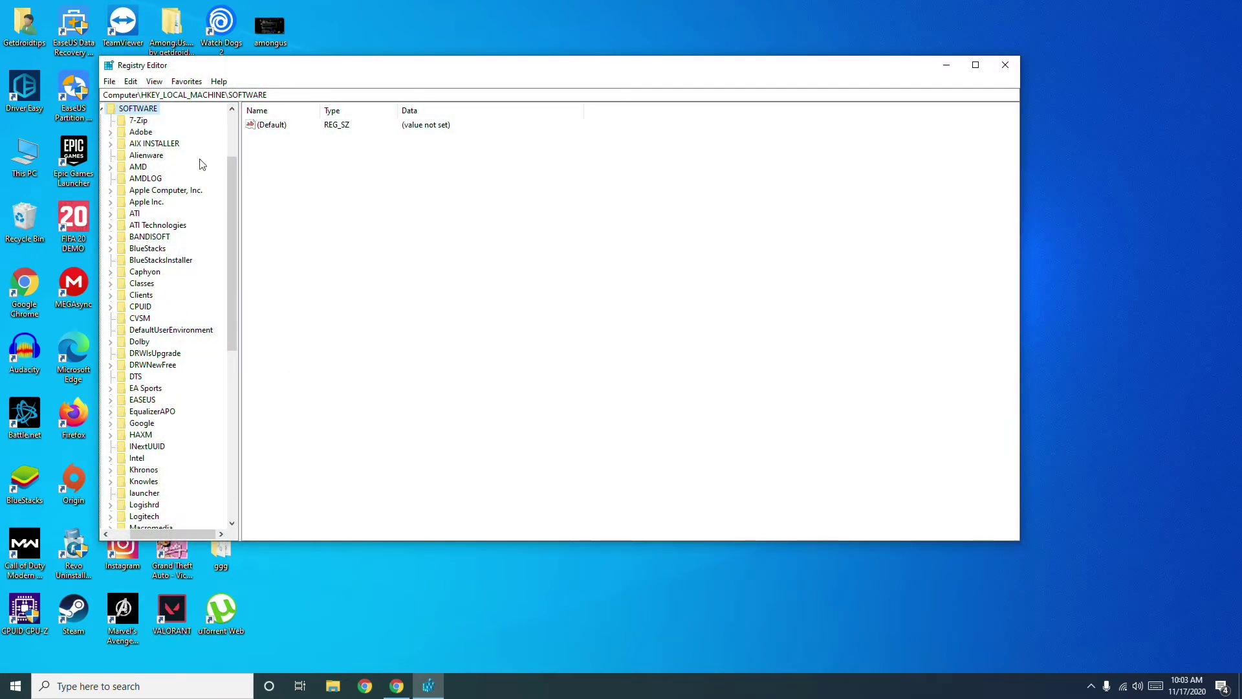
scroll(217, 220, "up", 3)
Collapse and re-expand HKEY_LOCAL_MACHINE, then expand its SOFTWARE key
left_click(110, 203)
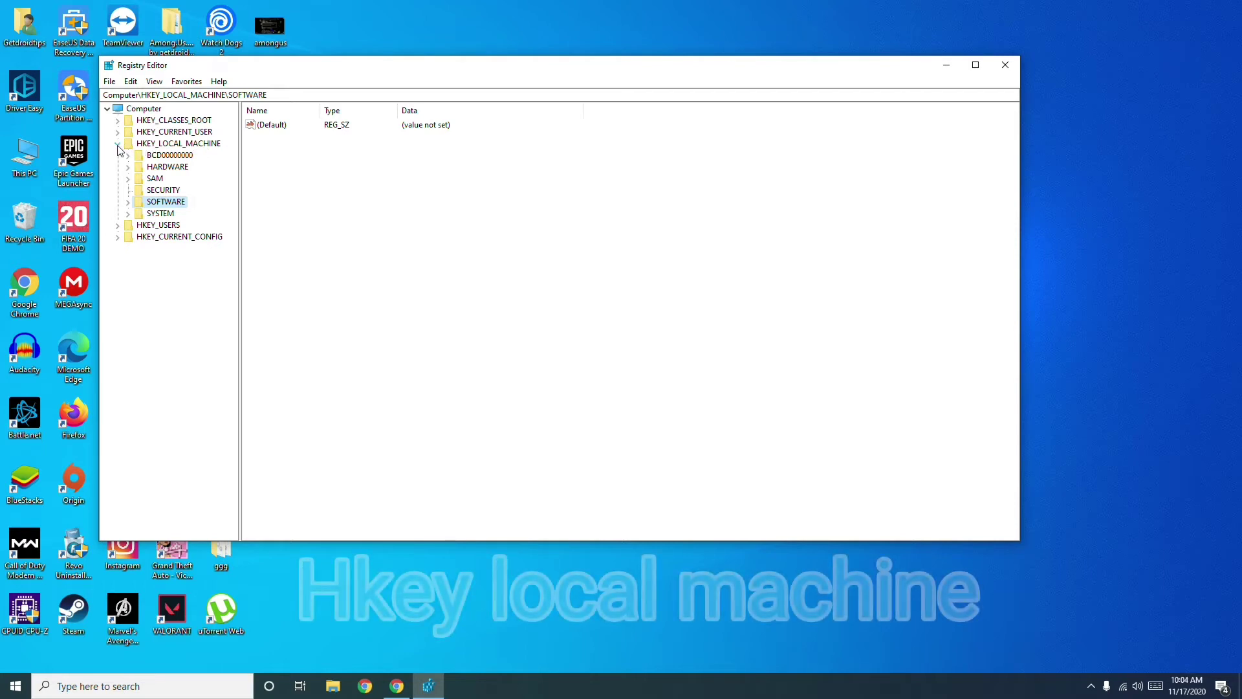
double_click(185, 145)
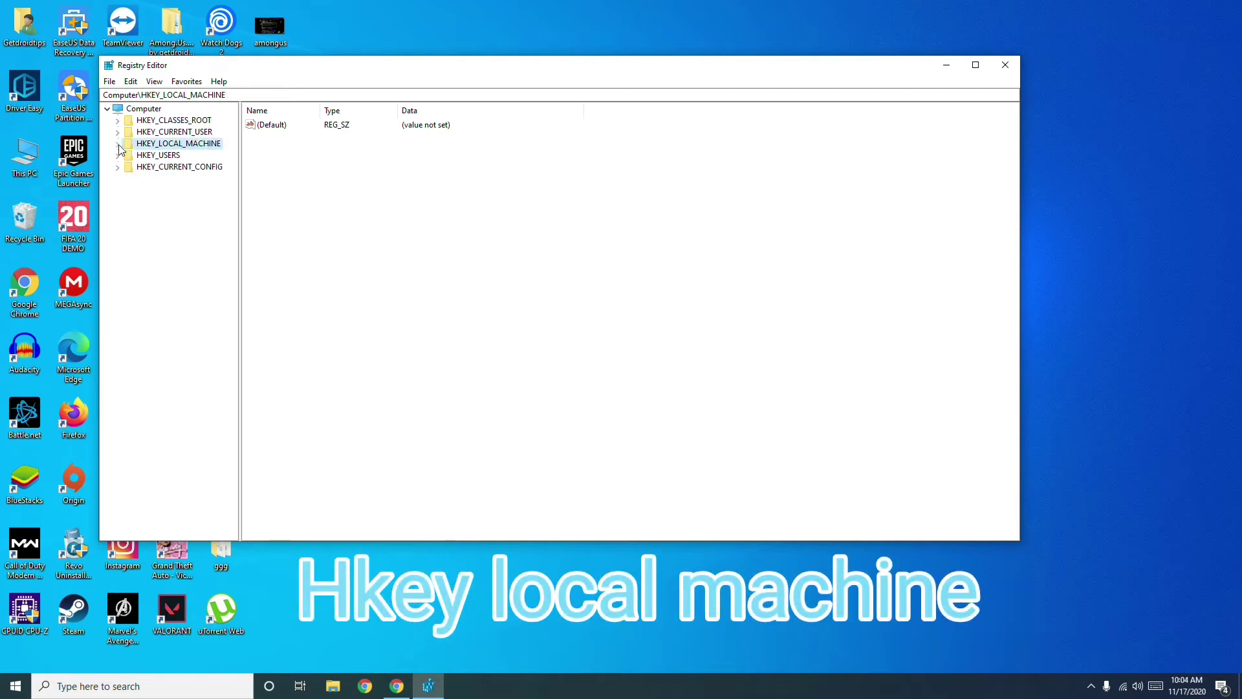
left_click(117, 143)
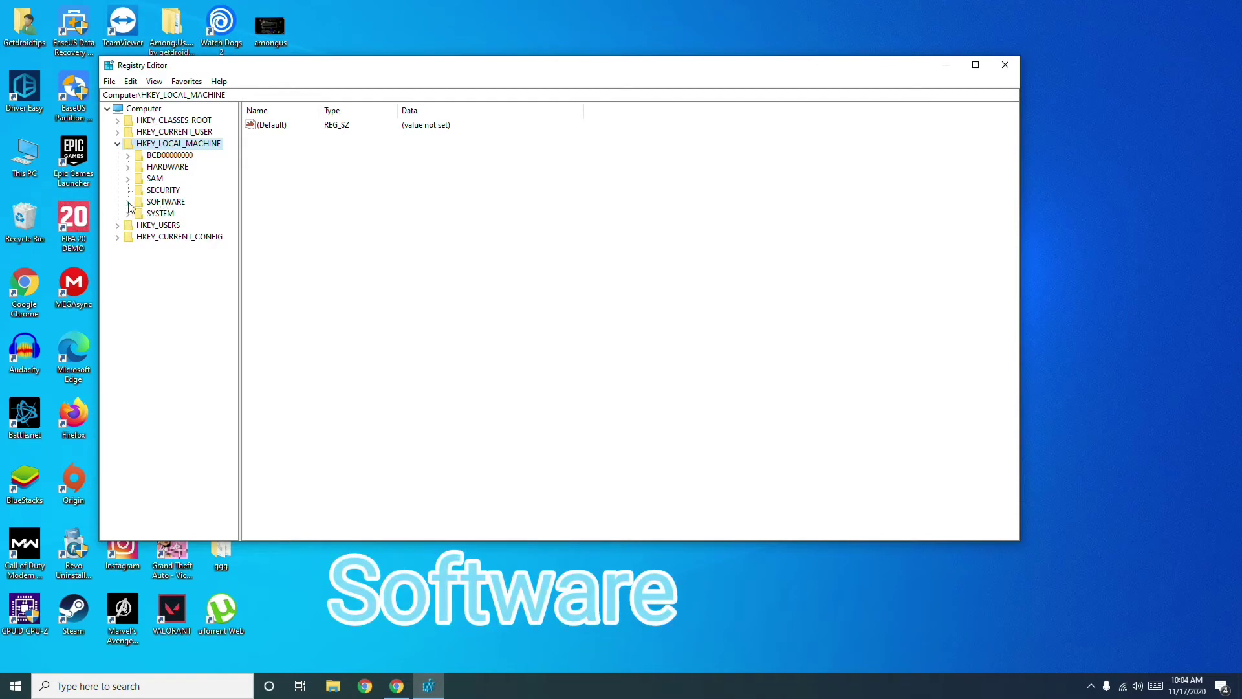
left_click(128, 203)
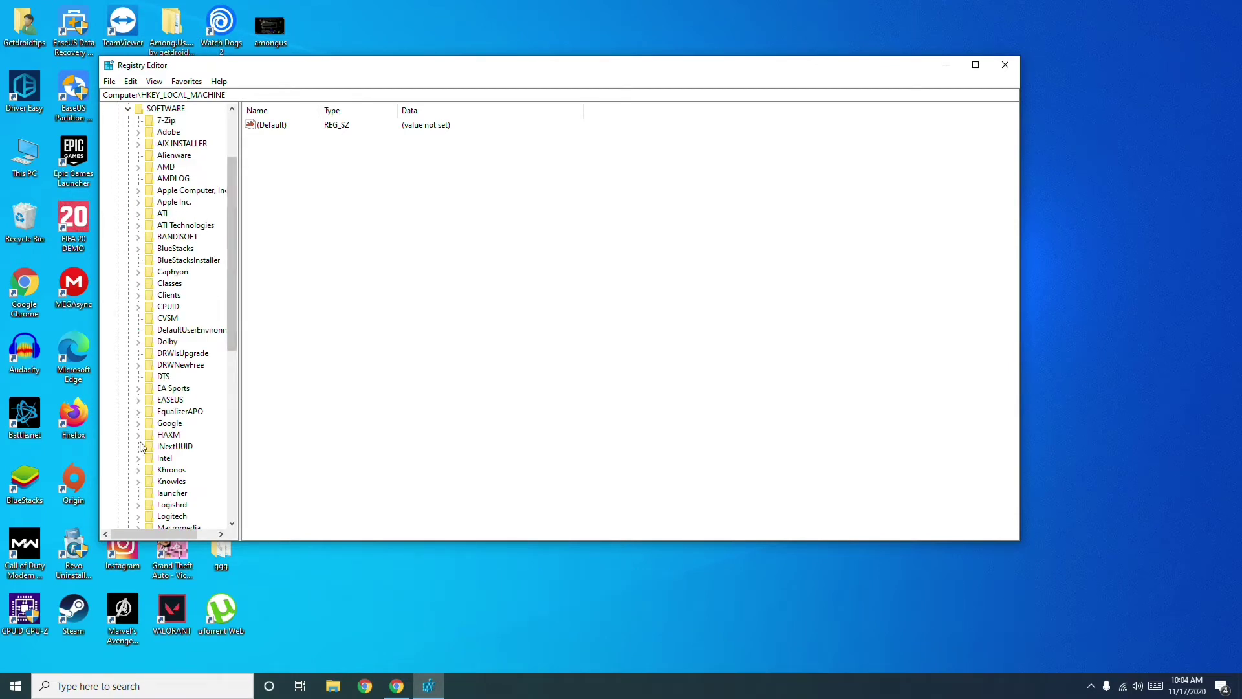
scroll(147, 449, "down", 1)
scroll(151, 452, "down", 1)
scroll(155, 454, "down", 1)
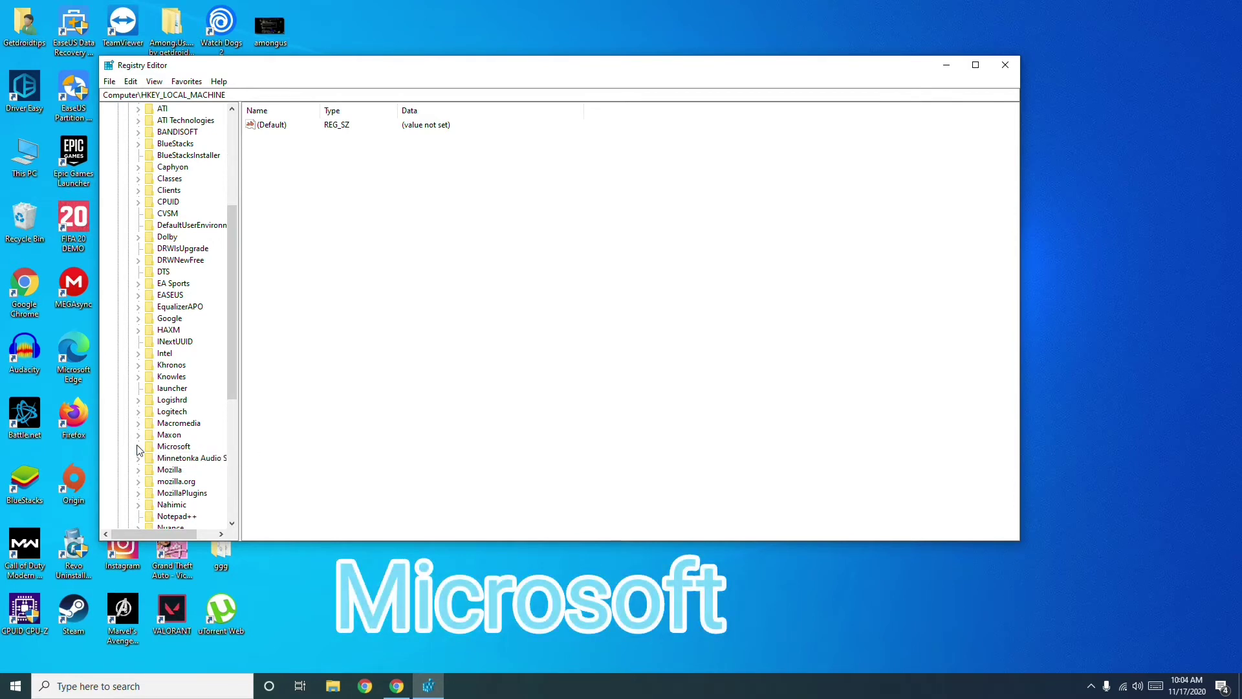
Expand Microsoft, Windows NT and CurrentVersion to bring ProfileList into view
left_click(137, 446)
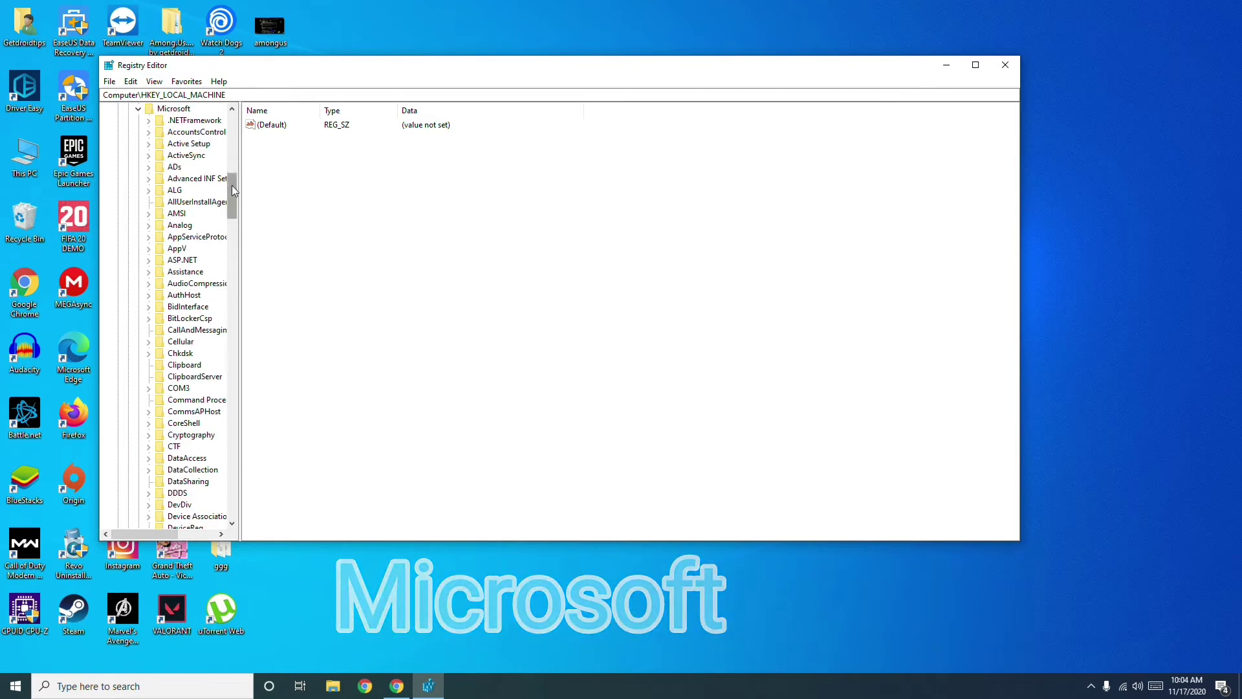
left_click_drag(233, 186, 233, 410)
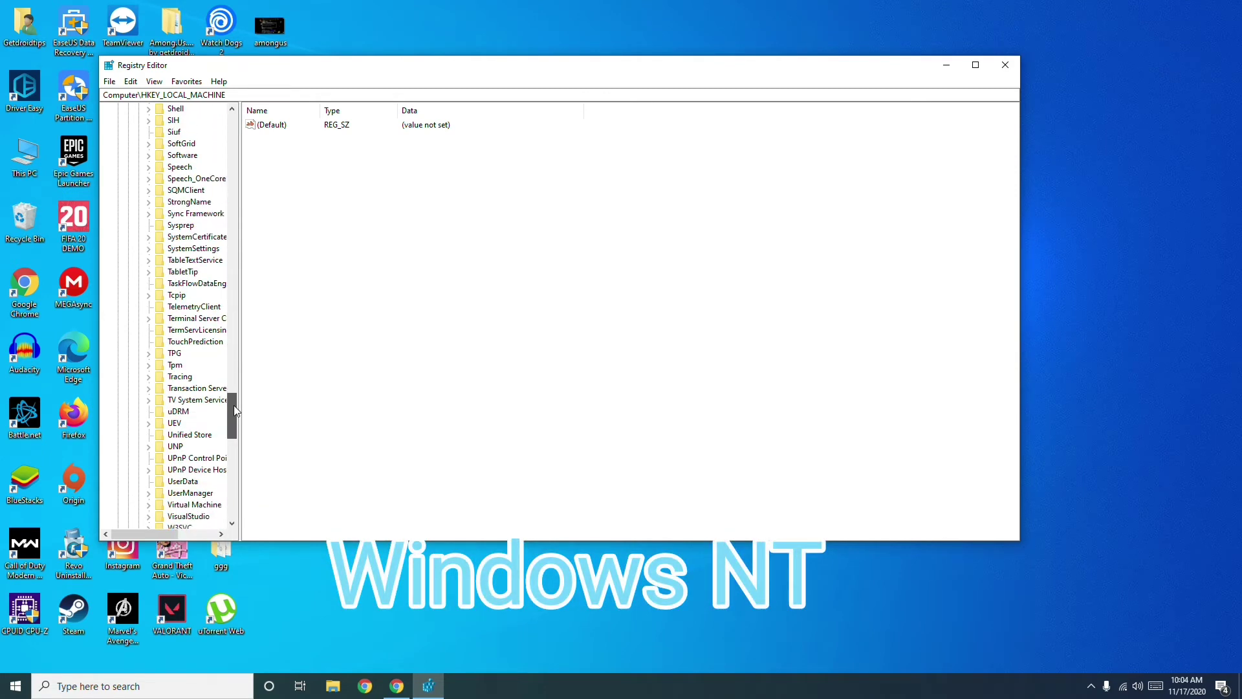
left_click_drag(234, 410, 234, 429)
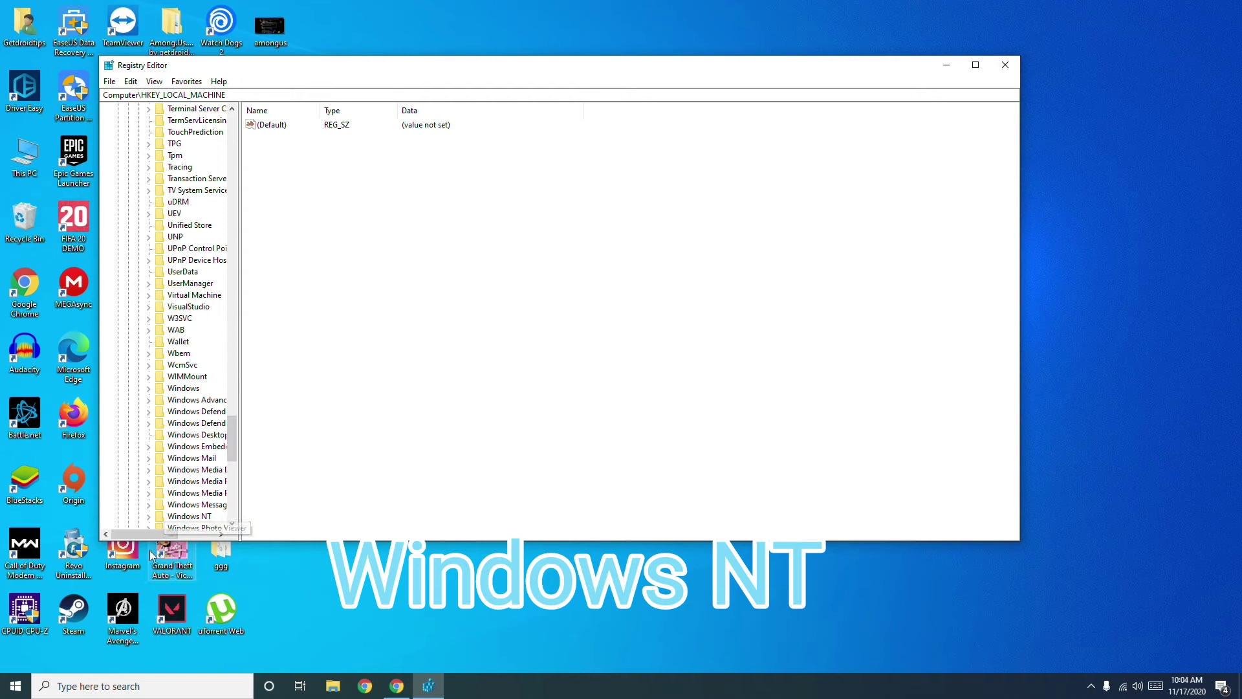
left_click(220, 533)
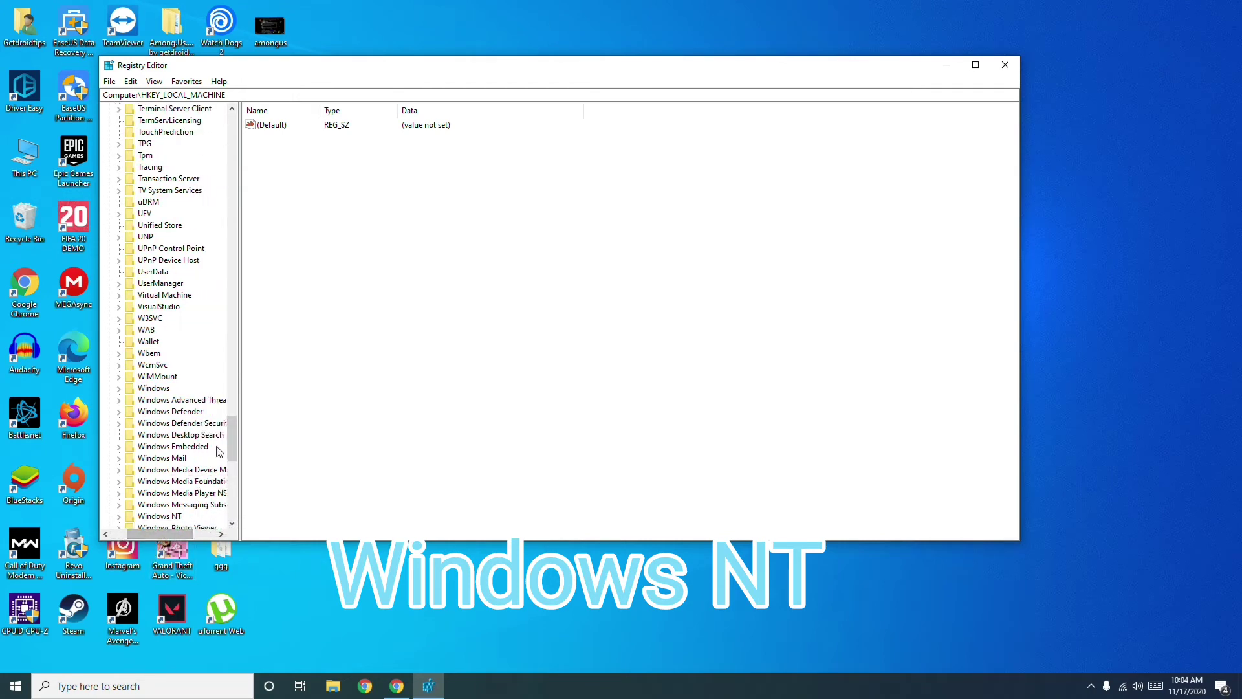
left_click_drag(231, 434, 233, 446)
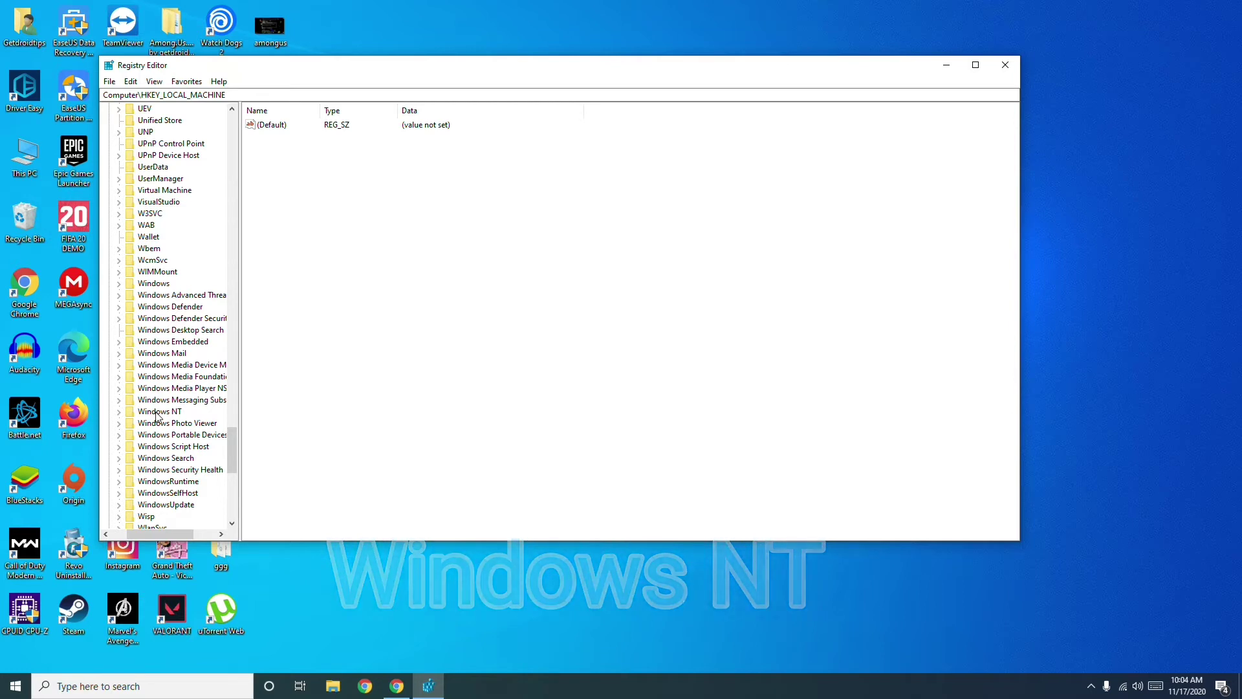
left_click(120, 412)
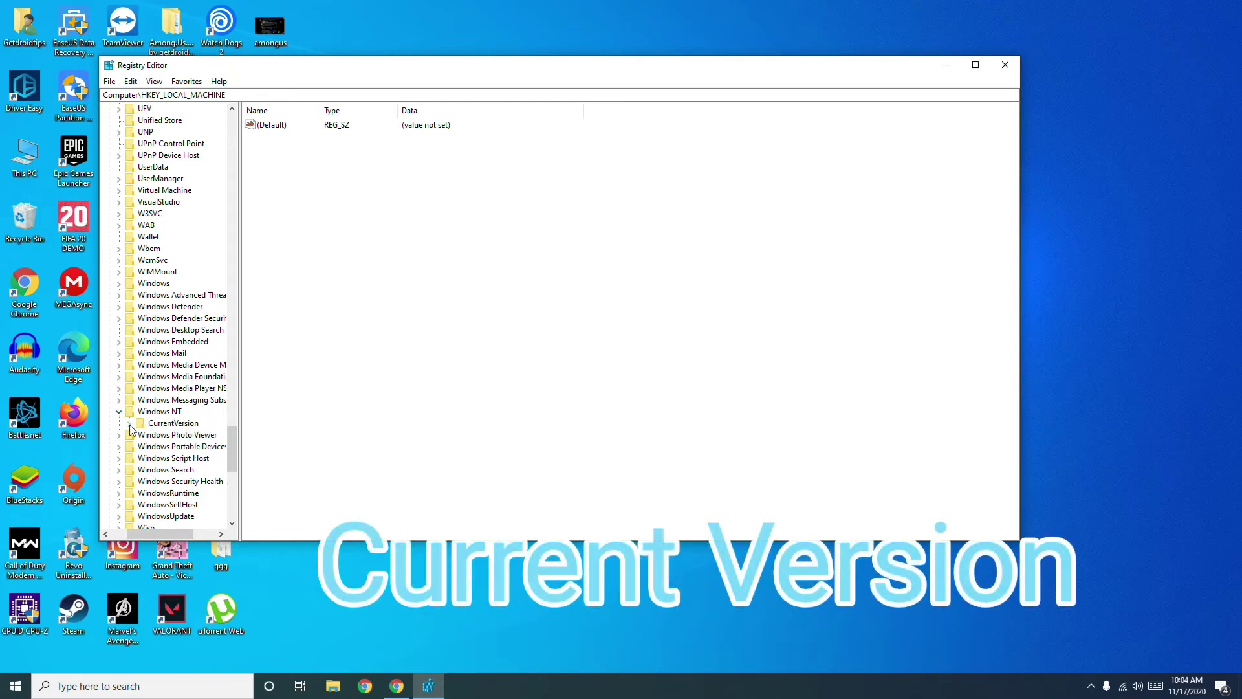
left_click(130, 424)
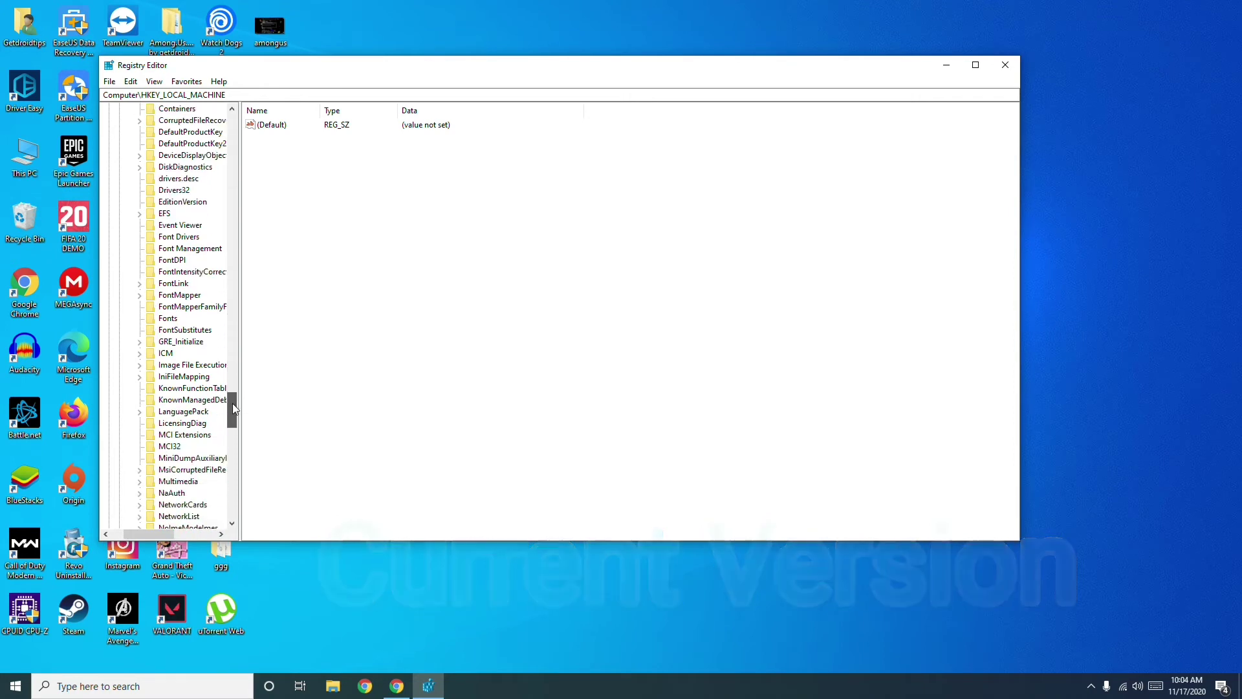
left_click_drag(231, 403, 233, 426)
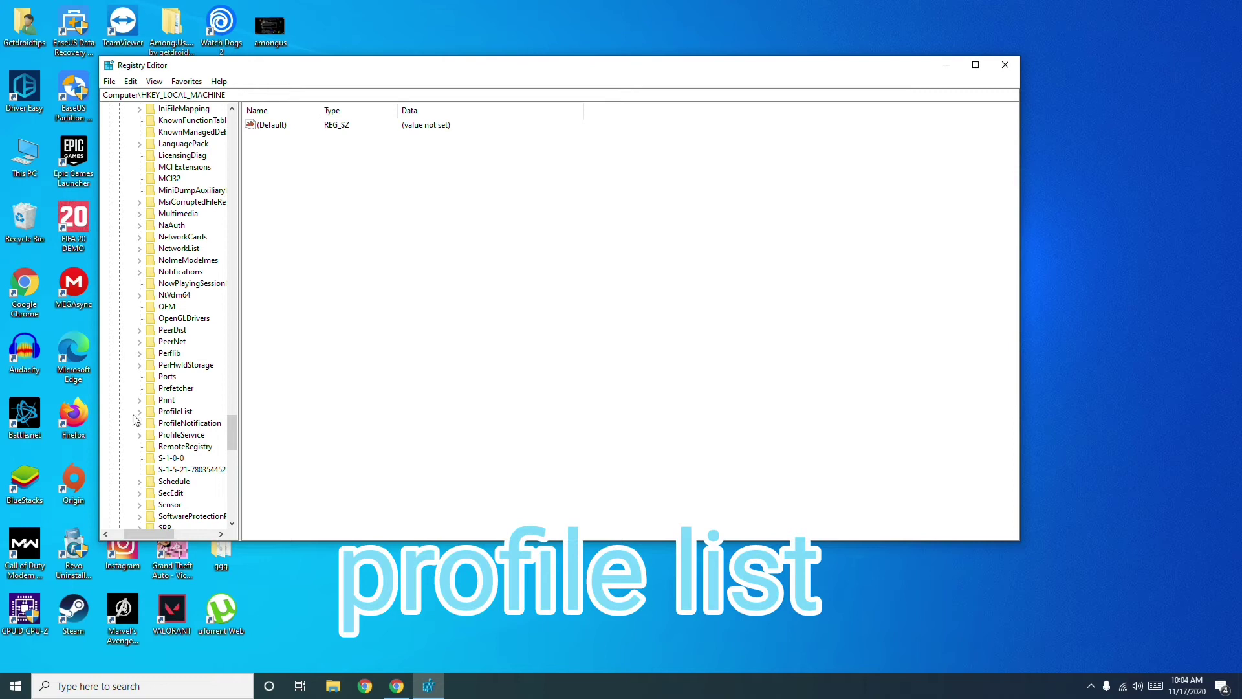
Expand ProfileList and select the S-1-5-21 profile to show its ProfileImagePath
left_click(139, 413)
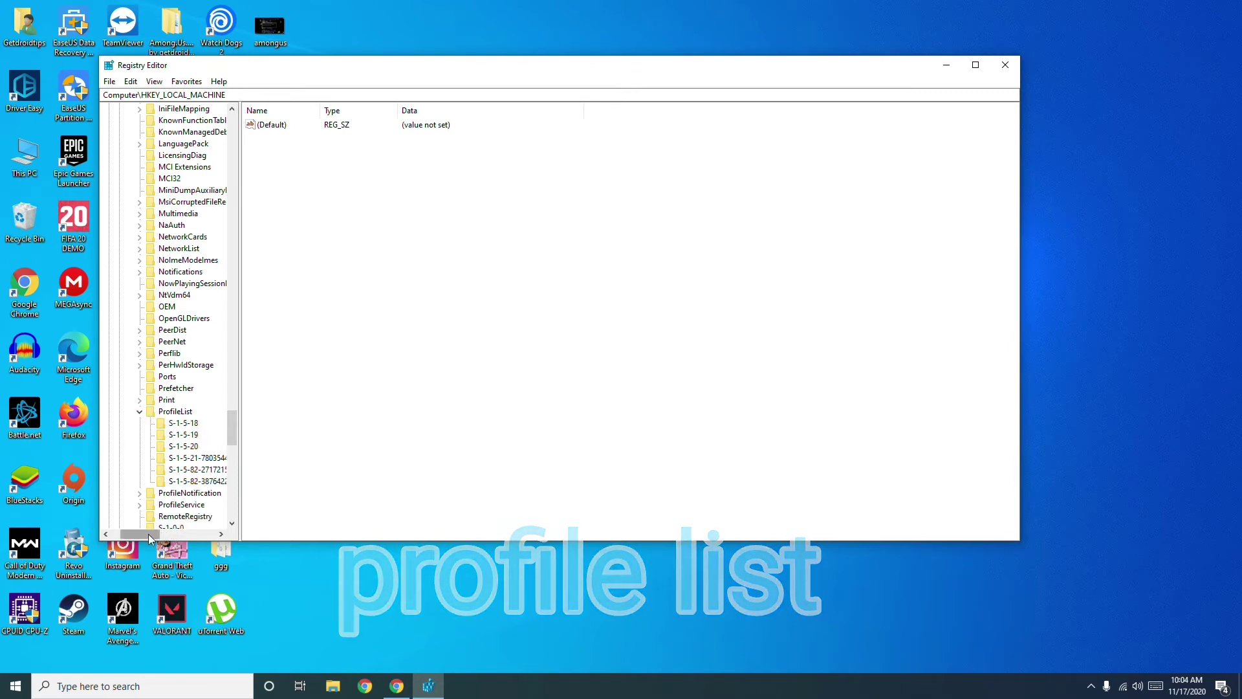
left_click_drag(151, 537, 162, 537)
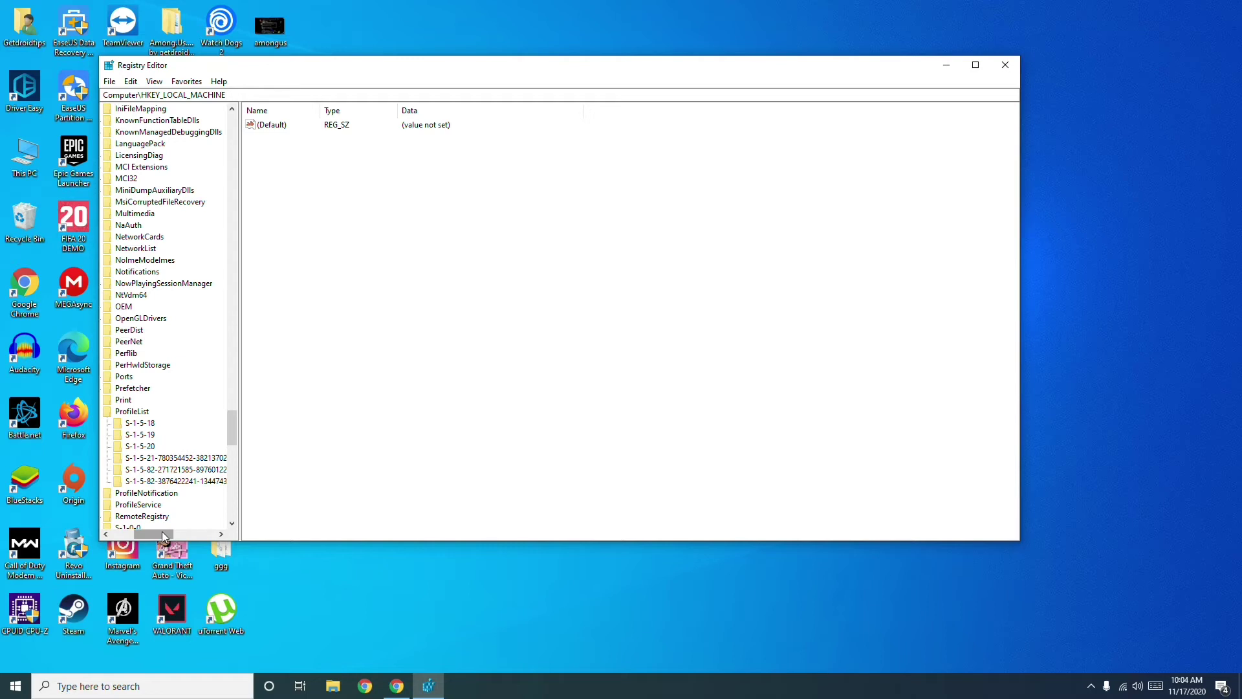
mouse_move(162, 534)
left_mouse_down()
mouse_move(187, 533)
mouse_move(180, 525)
left_mouse_up()
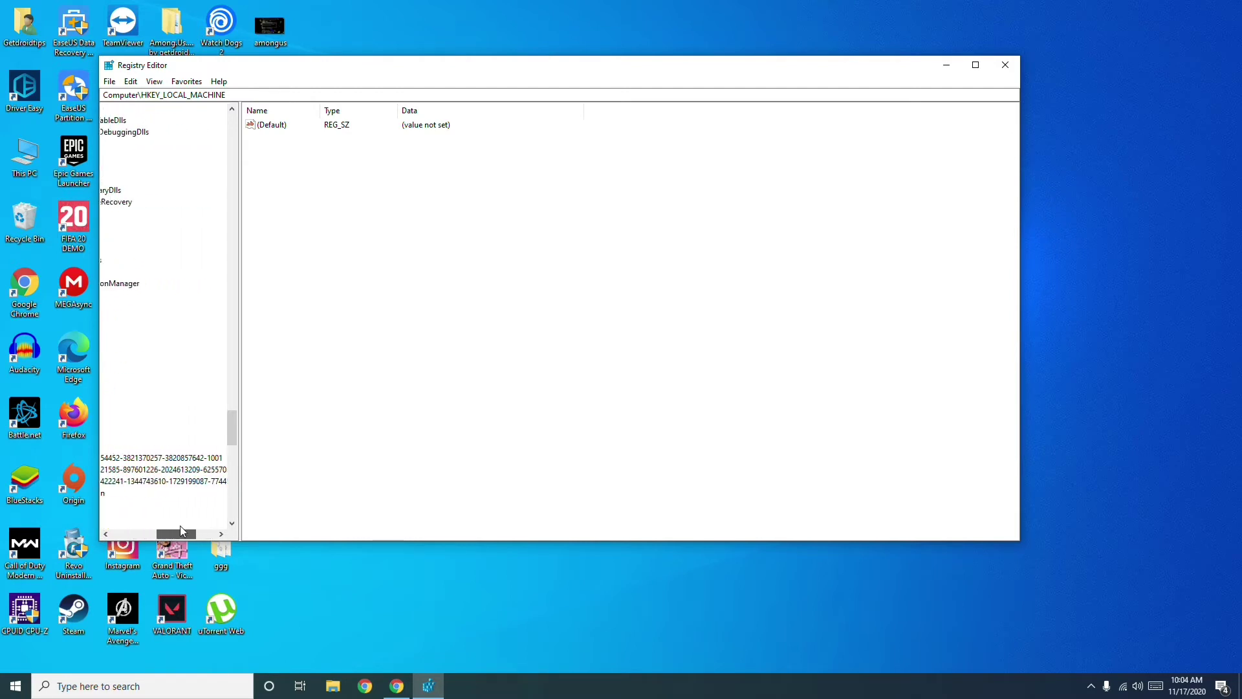
left_click(173, 462)
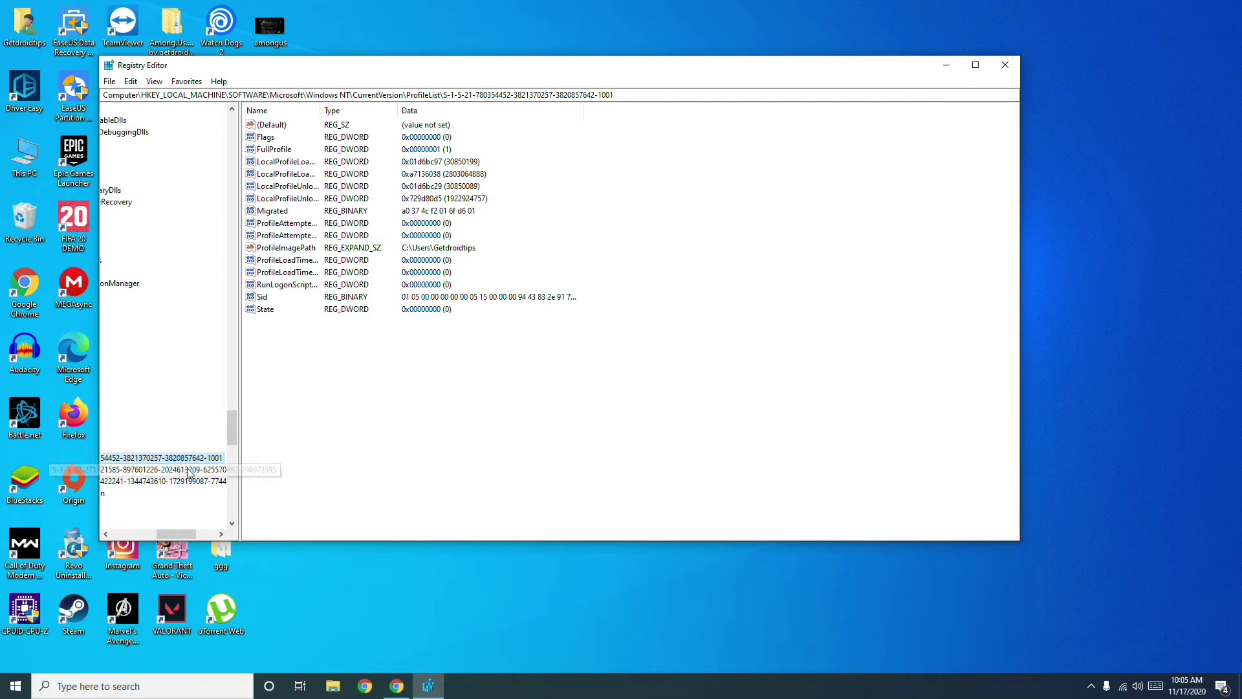
Browse the .NET v4.5 and .NET v4.5 Classic profiles, then right-click the reselected S-1-5-21 key
left_click(165, 469)
left_click(192, 483)
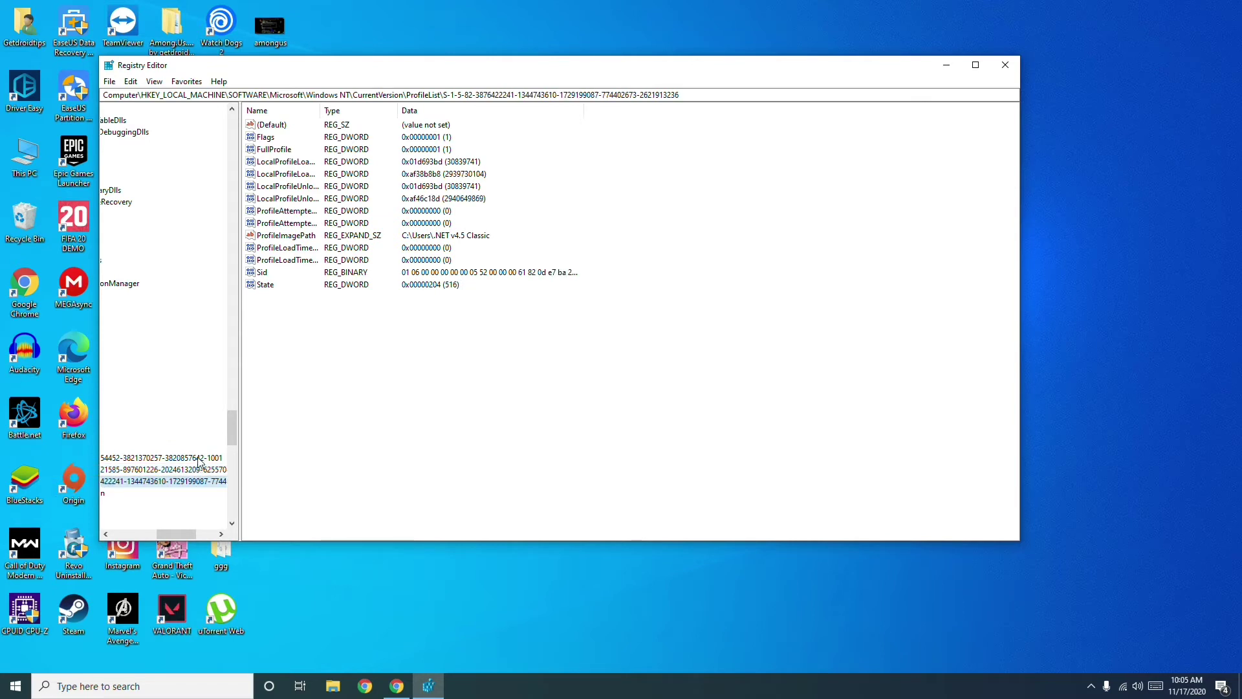
left_click(199, 459)
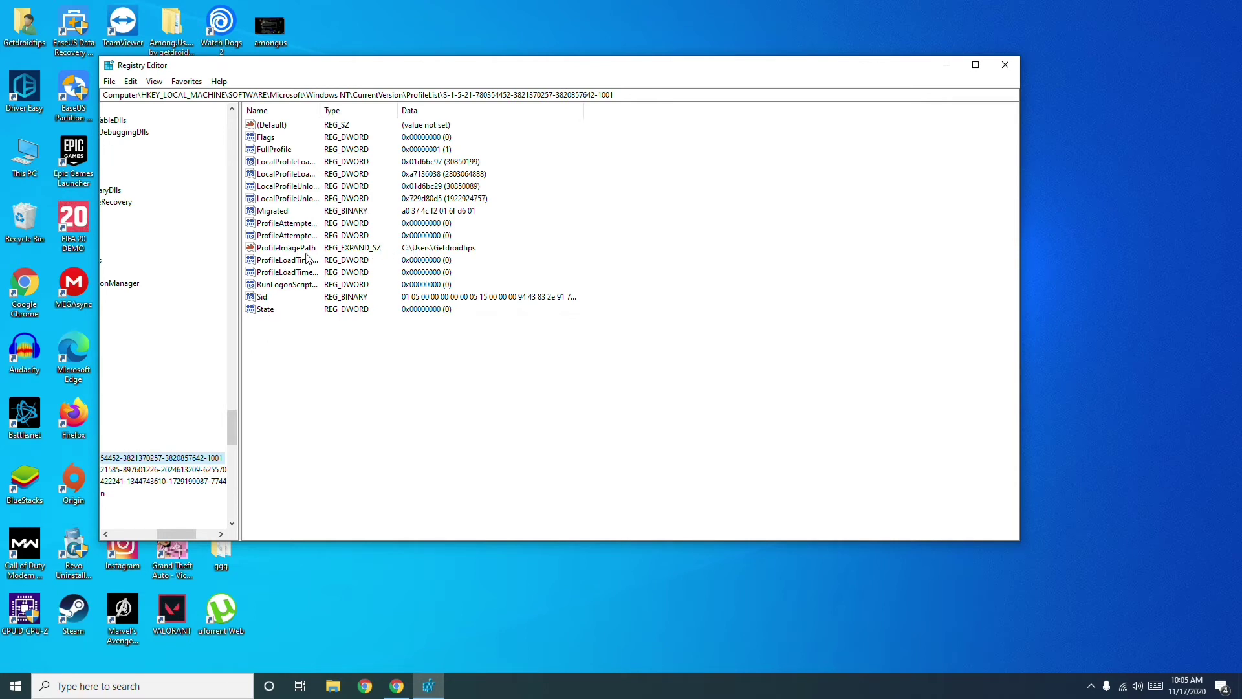
right_click(217, 458)
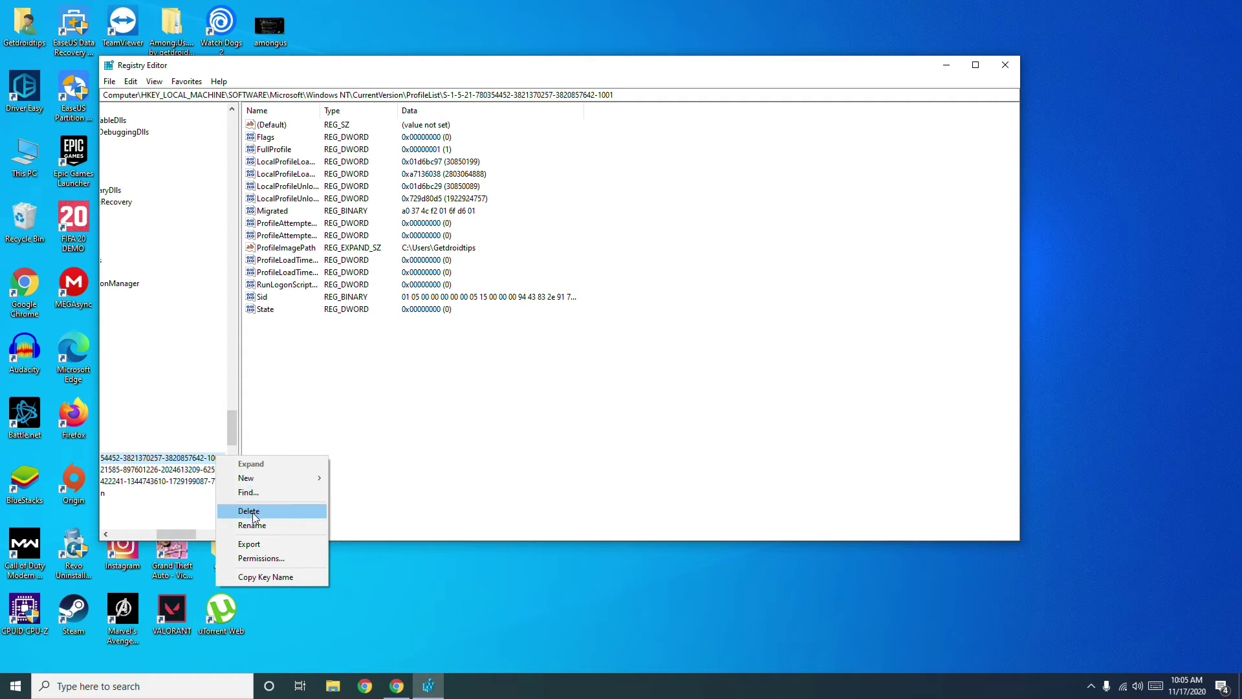
Select the .NET v4.5 profile key and begin renaming it, leaving the name unchanged
left_click(185, 414)
left_click(155, 468)
left_click_drag(187, 541, 206, 534)
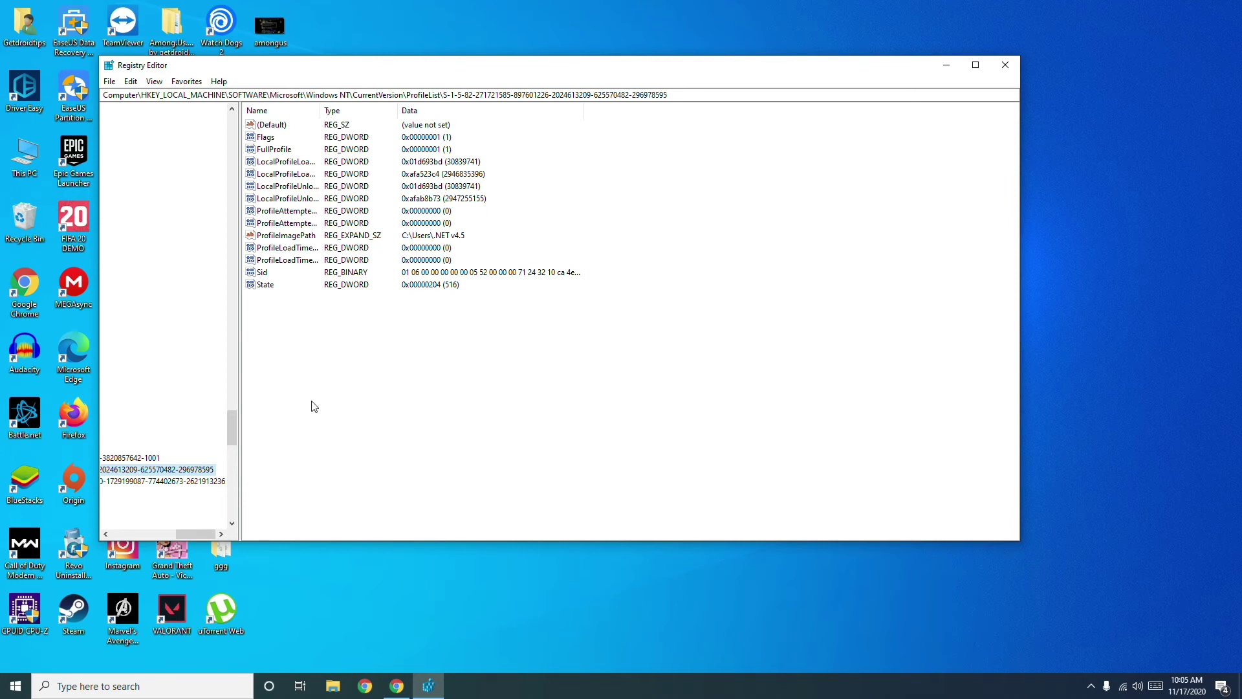
right_click(210, 475)
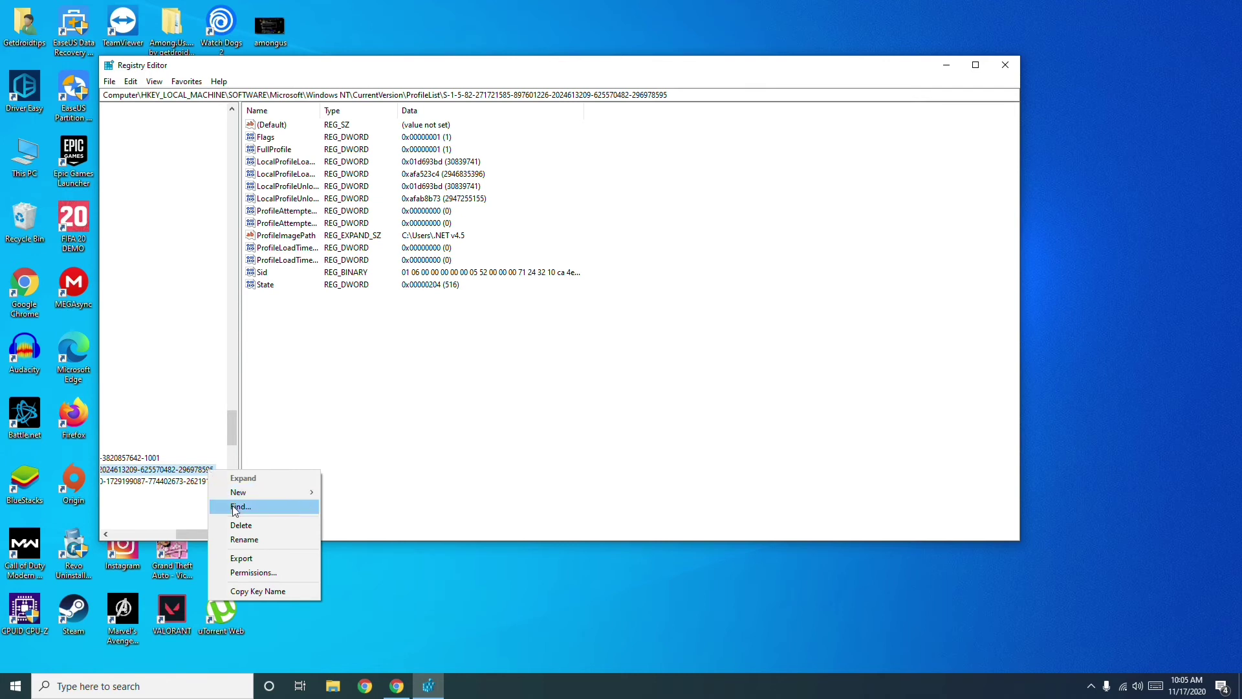
left_click(244, 539)
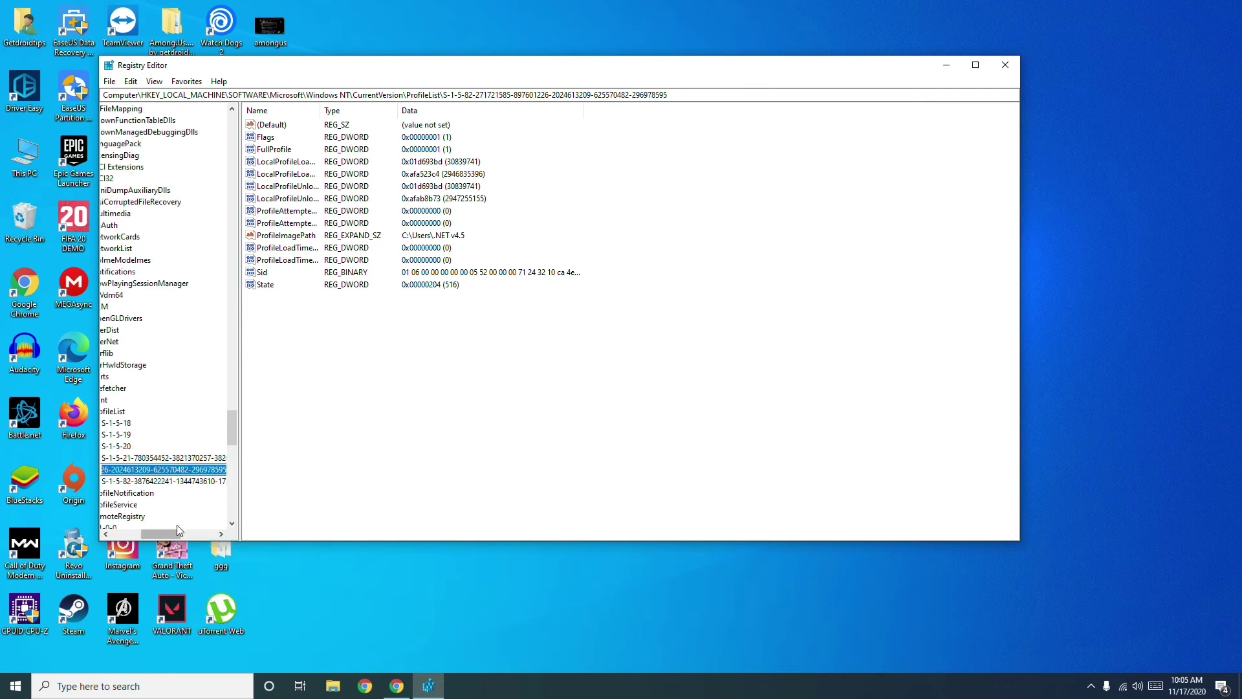
left_click_drag(167, 531, 202, 532)
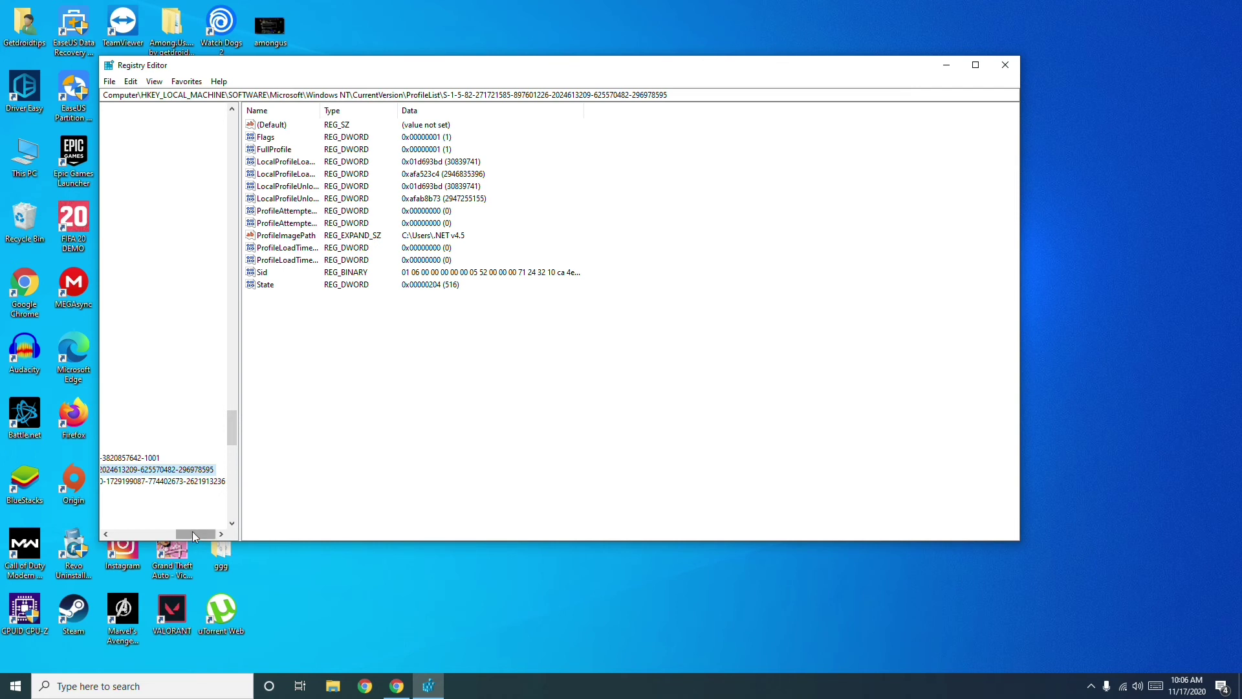
left_click_drag(192, 531, 179, 533)
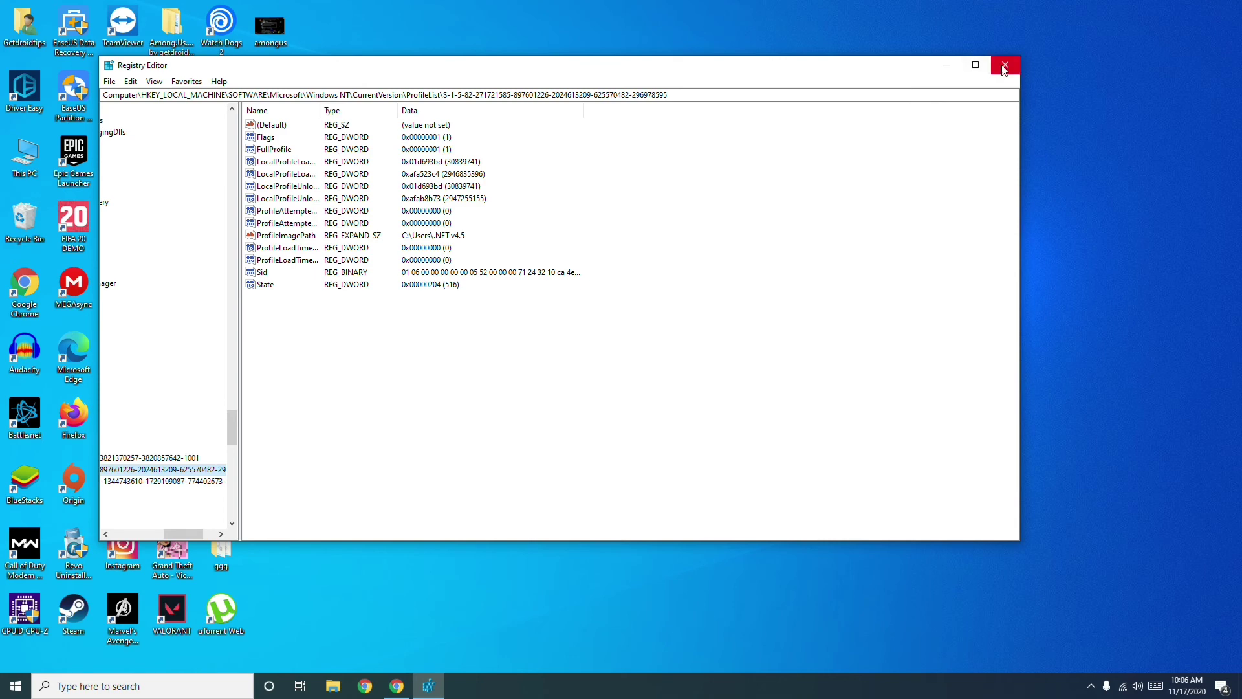
Close Registry Editor, then open Start's Power options and dismiss them without restarting
left_click(1006, 68)
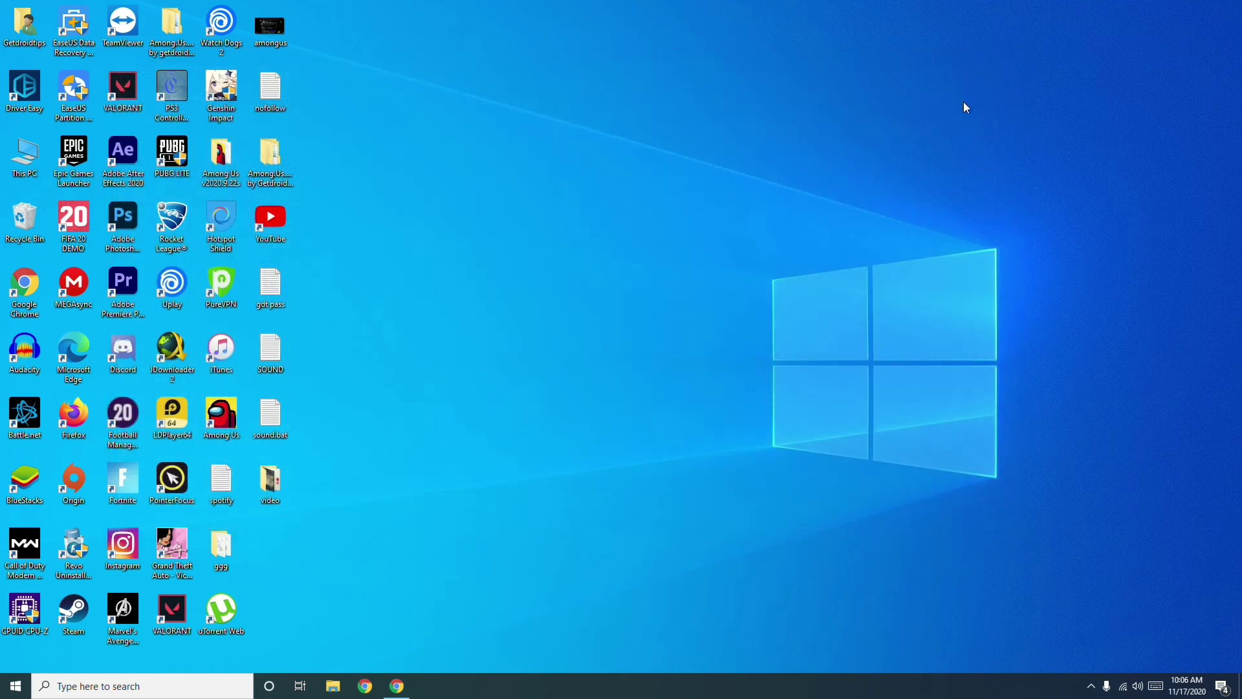
left_click(16, 687)
mouse_move(16, 583)
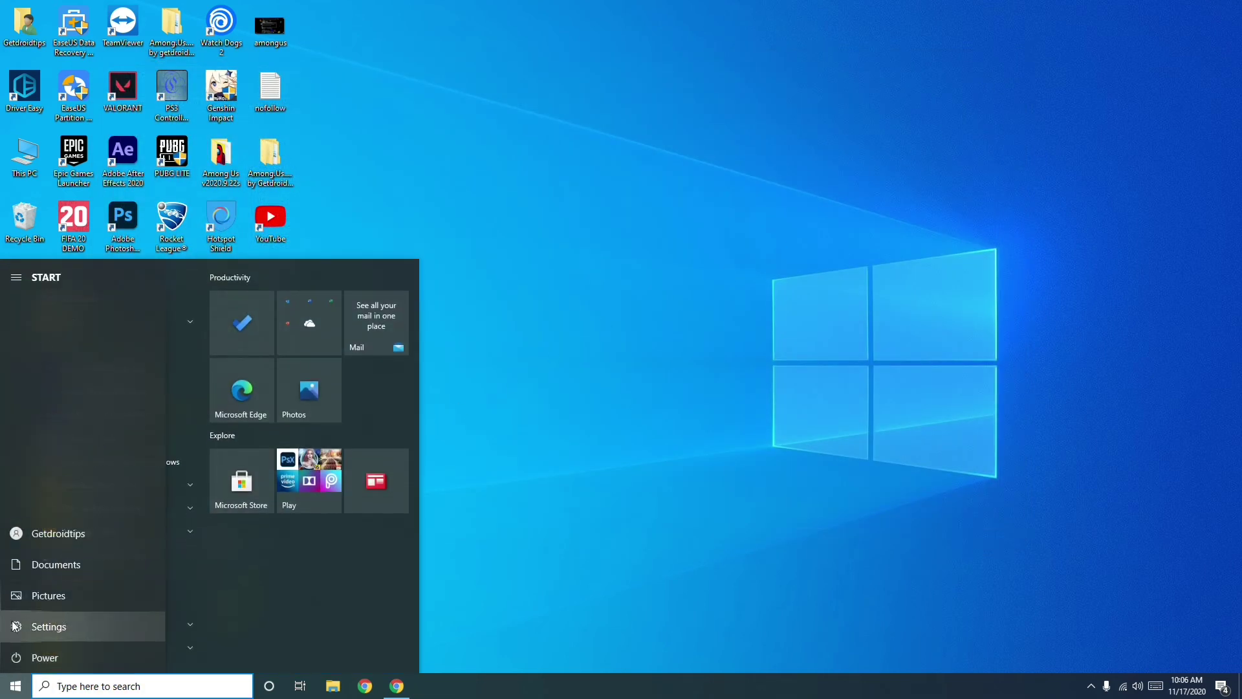
left_click(16, 659)
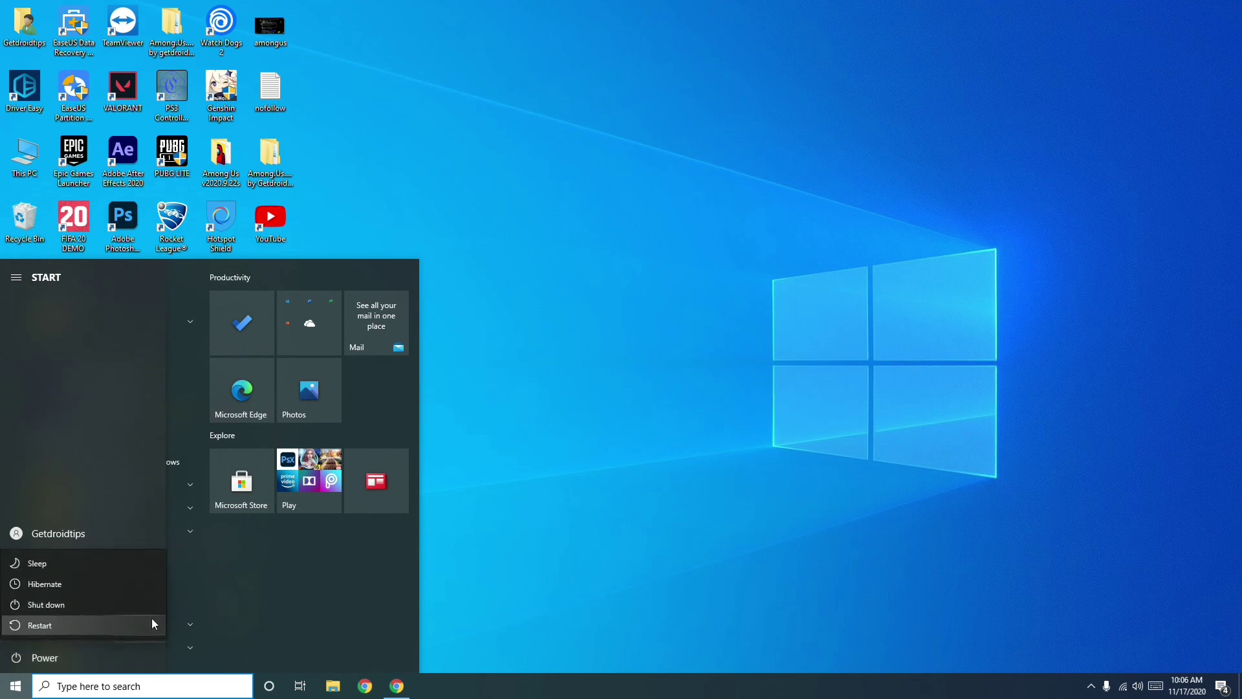
left_click(550, 426)
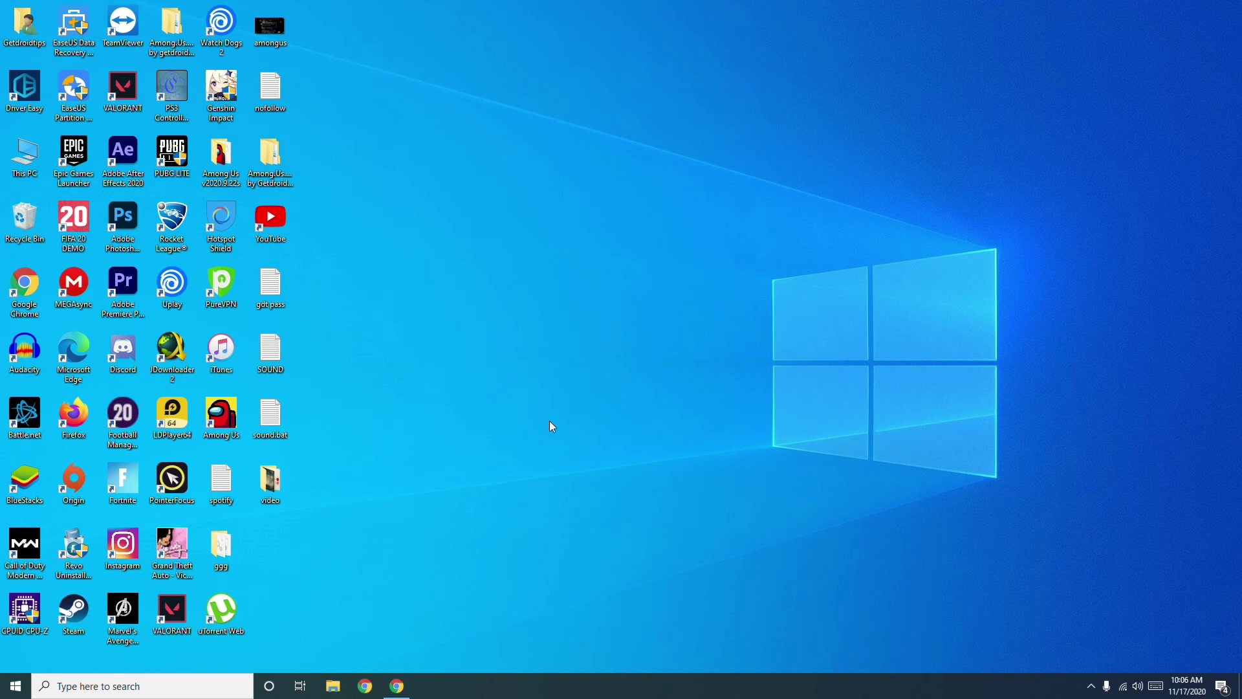